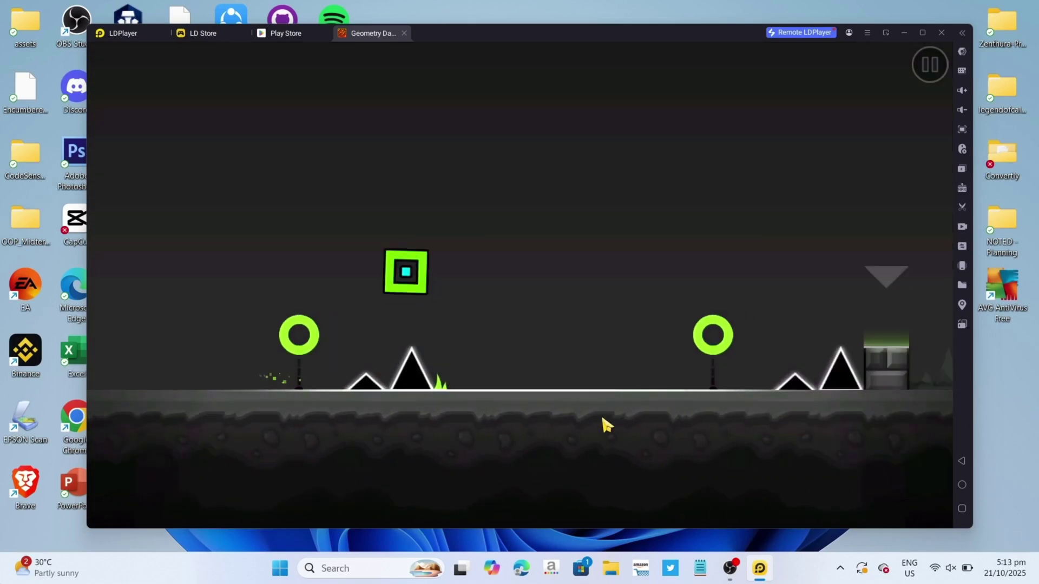
- Play the Geometry Dash Meltdown level, jumping the green cube over the spikes and across the stone pillars
click(603, 428)
click(598, 430)
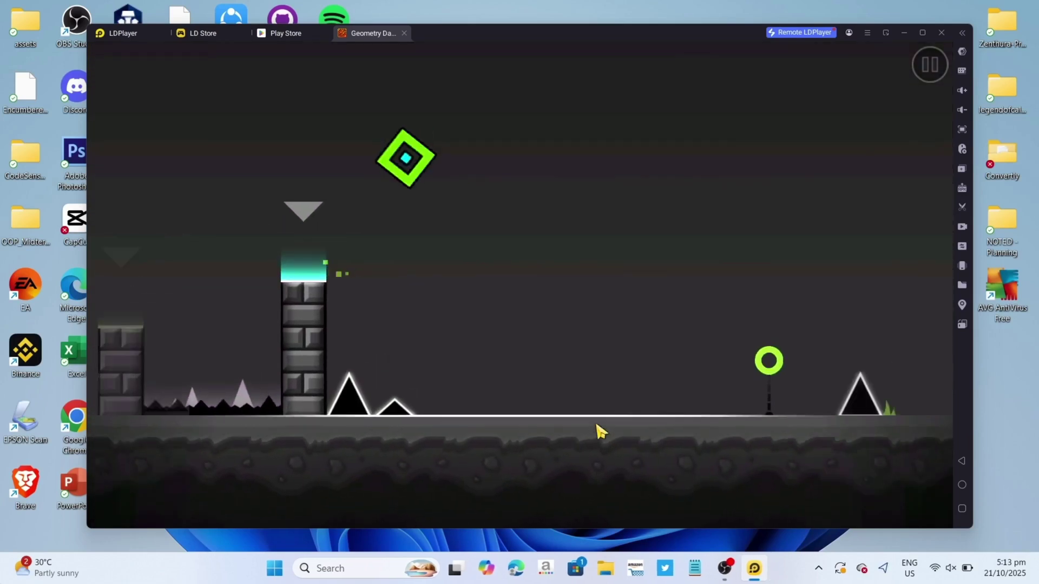
click(595, 418)
click(595, 417)
click(596, 414)
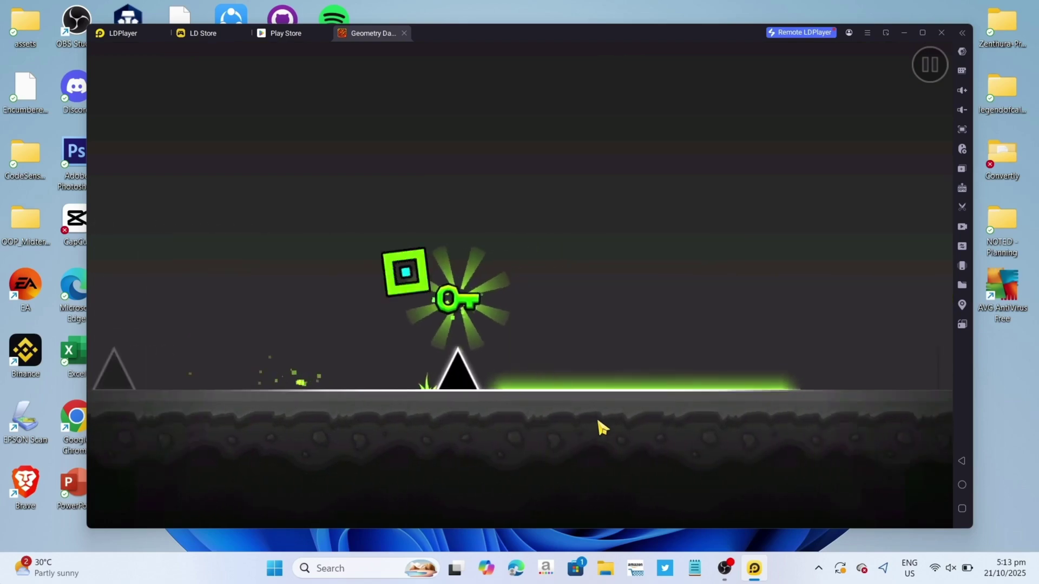
click(596, 414)
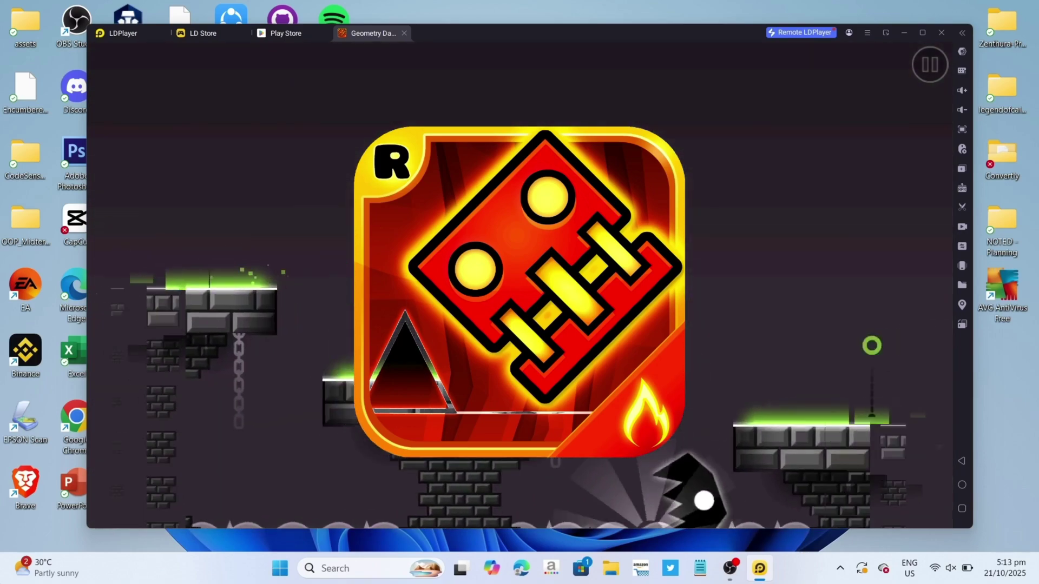
click(601, 413)
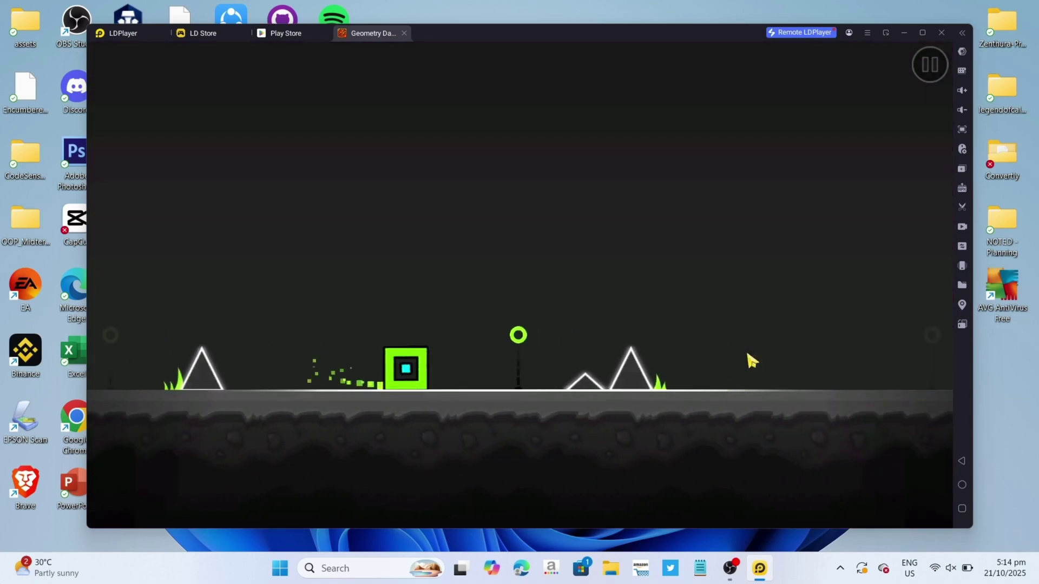
click(751, 359)
click(751, 357)
click(752, 355)
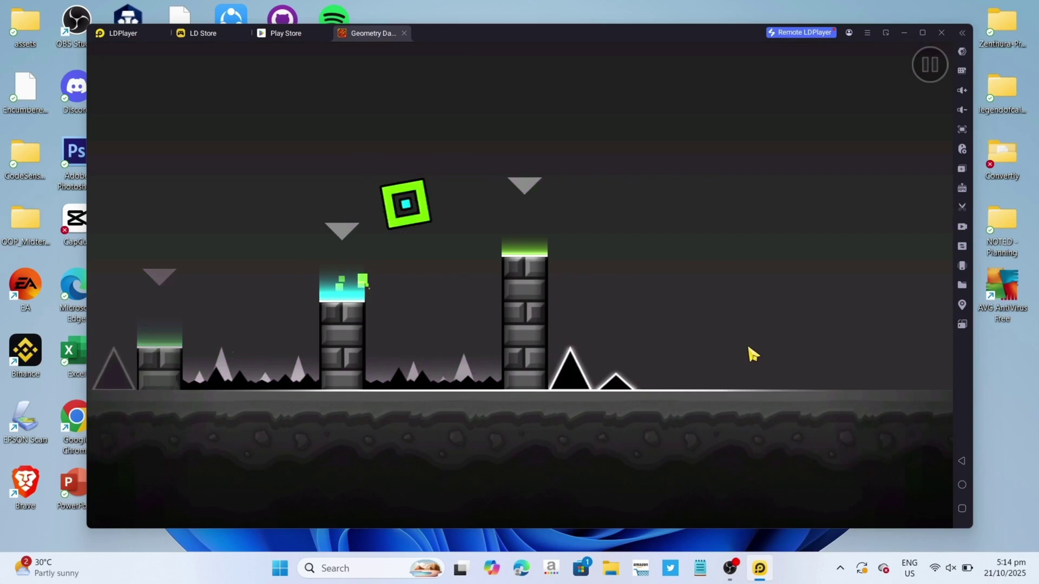
click(751, 355)
click(751, 354)
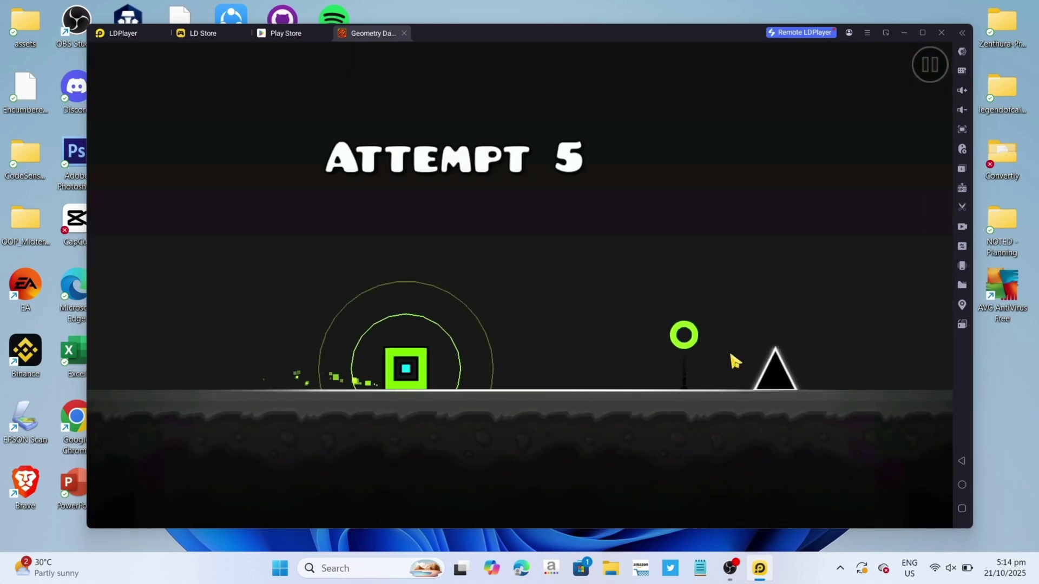
click(725, 356)
click(723, 349)
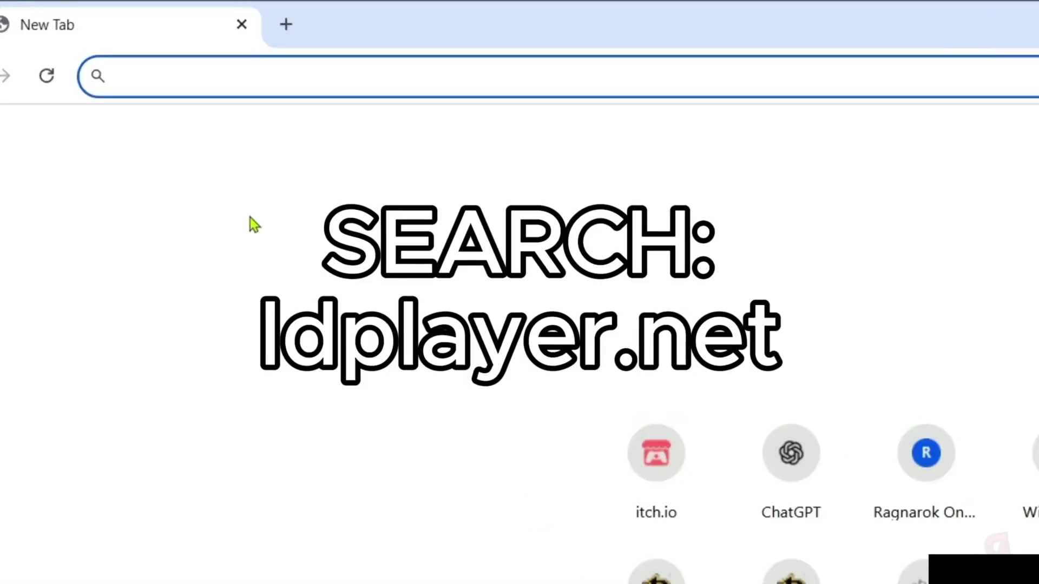
- In the Chrome browser, go to ldplayer.net and download the free LDPlayer 9 emulator
text(ldplayer)
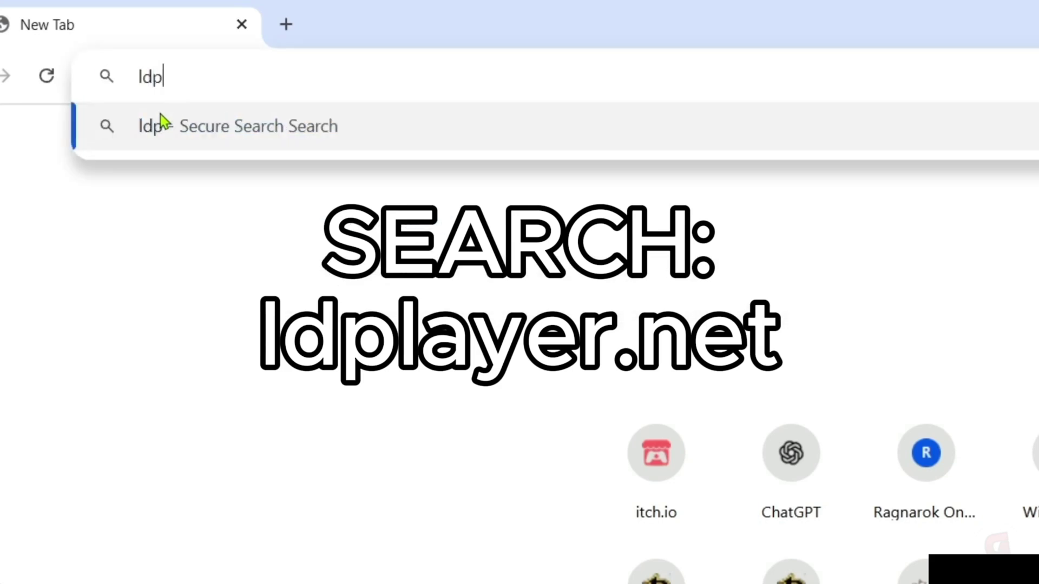
text(la)
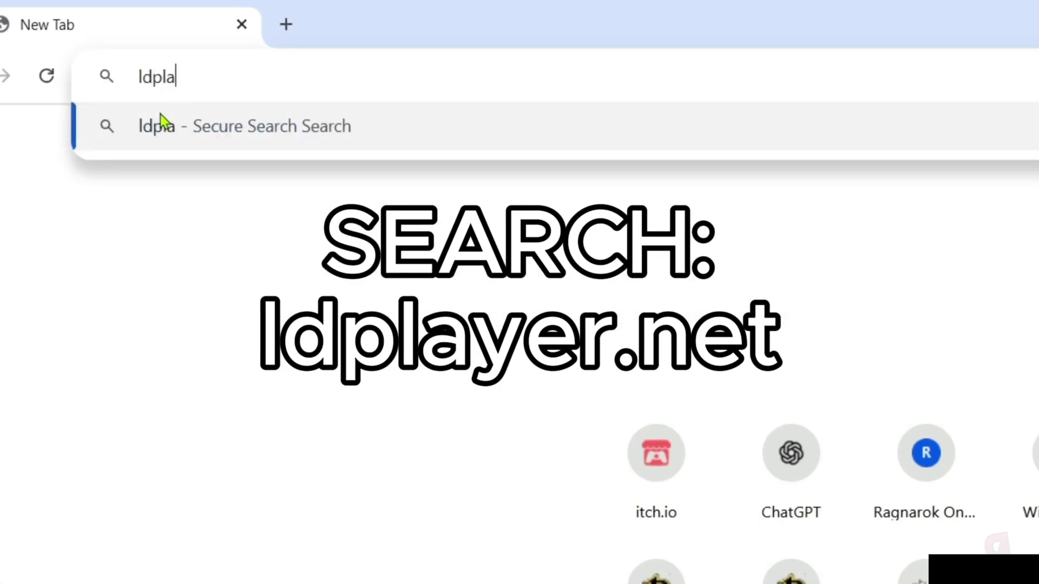
text(yer.net)
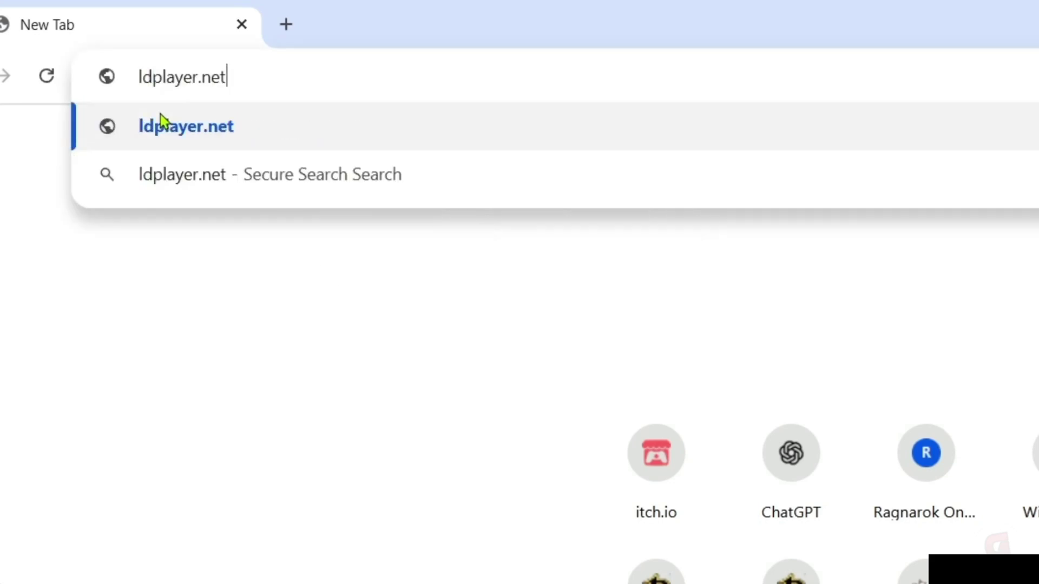
drag(226, 77, 147, 78)
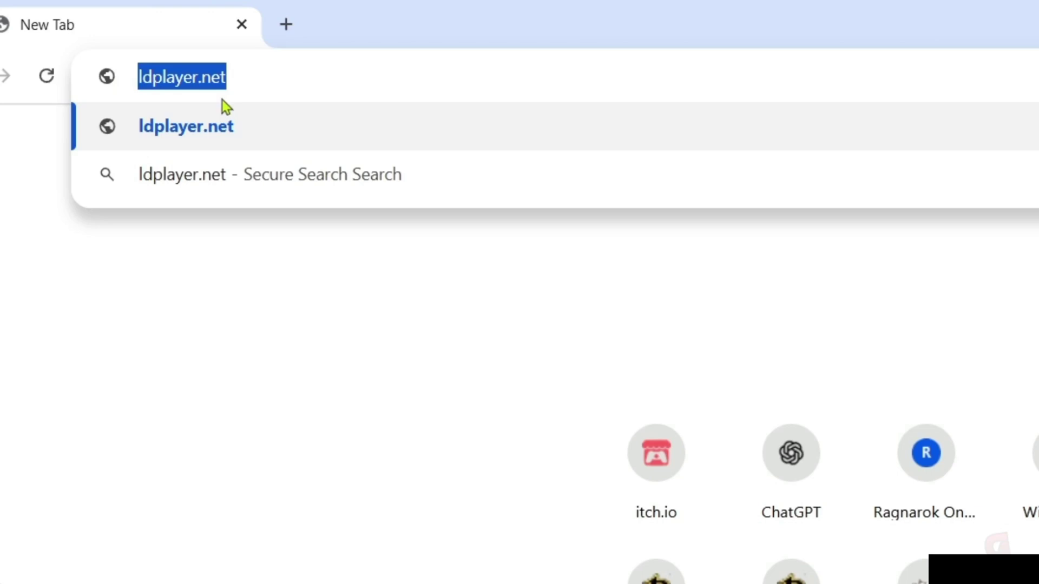
key(Return)
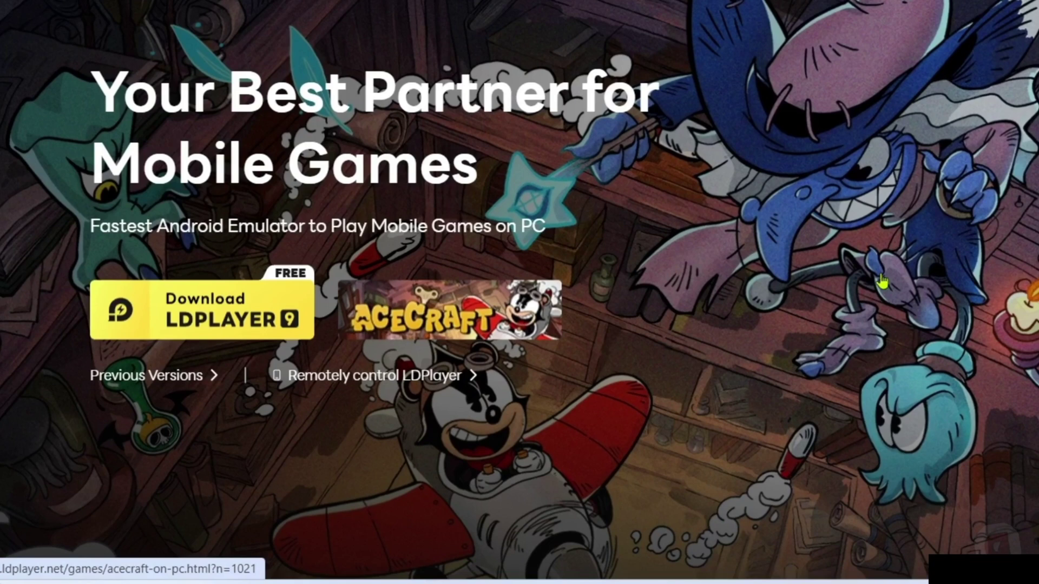
click(209, 324)
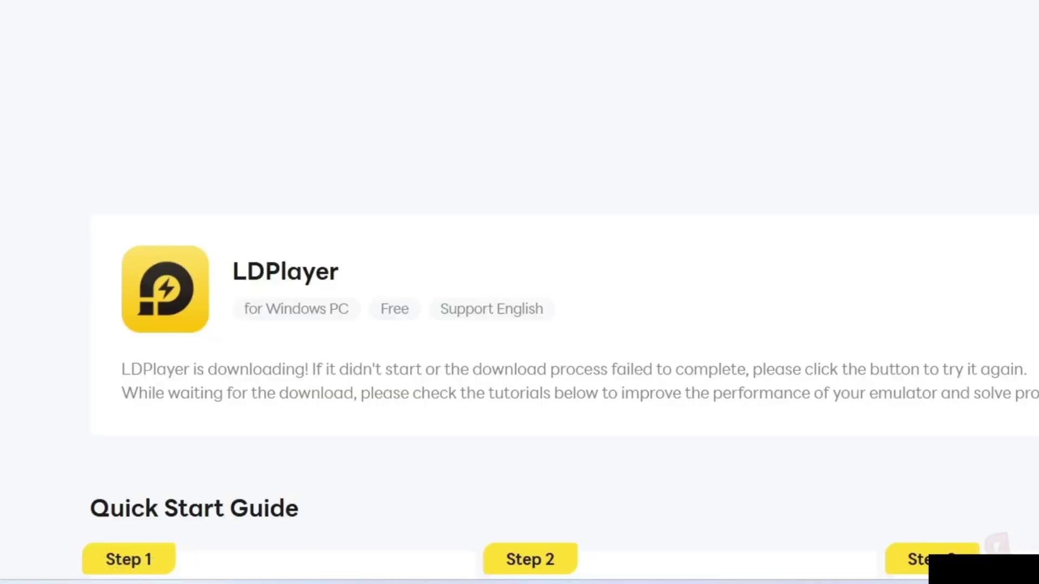
- Run the downloaded LDPlayer9_ens_1001_ld.exe, minimize the browser and install LDPlayer with the licensing protocol accepted
click(975, 43)
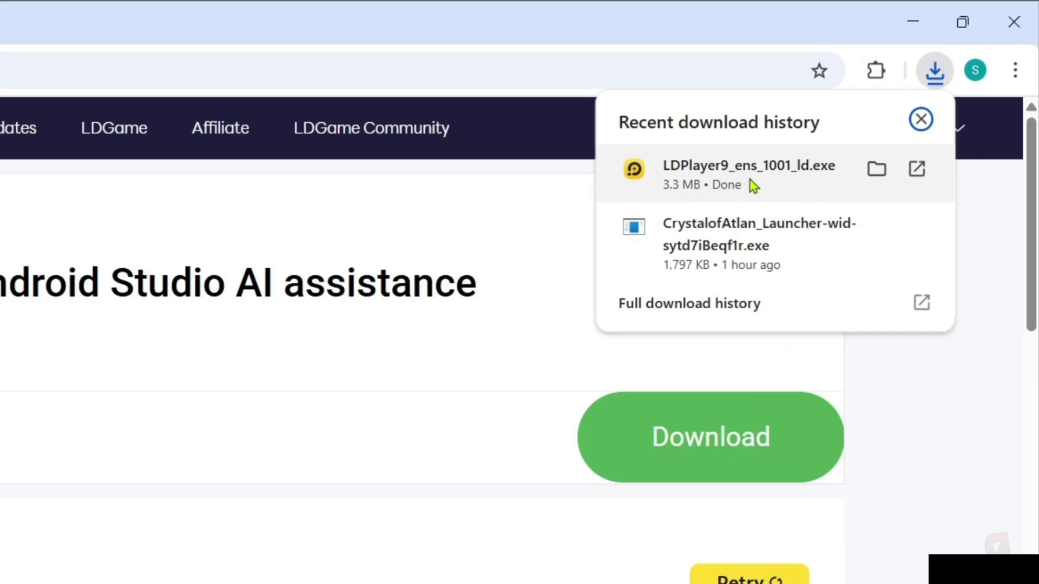
click(772, 183)
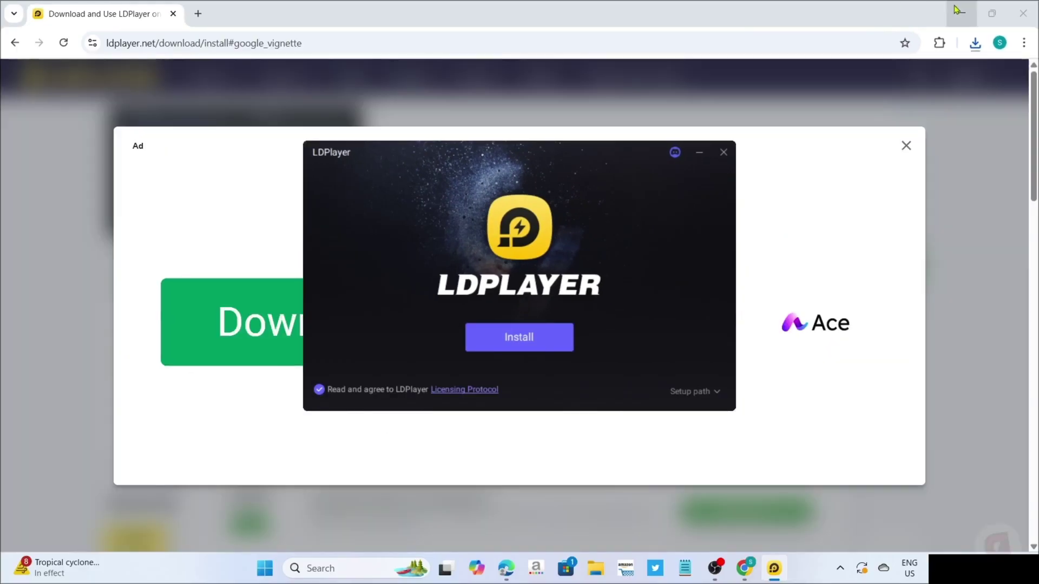
click(962, 13)
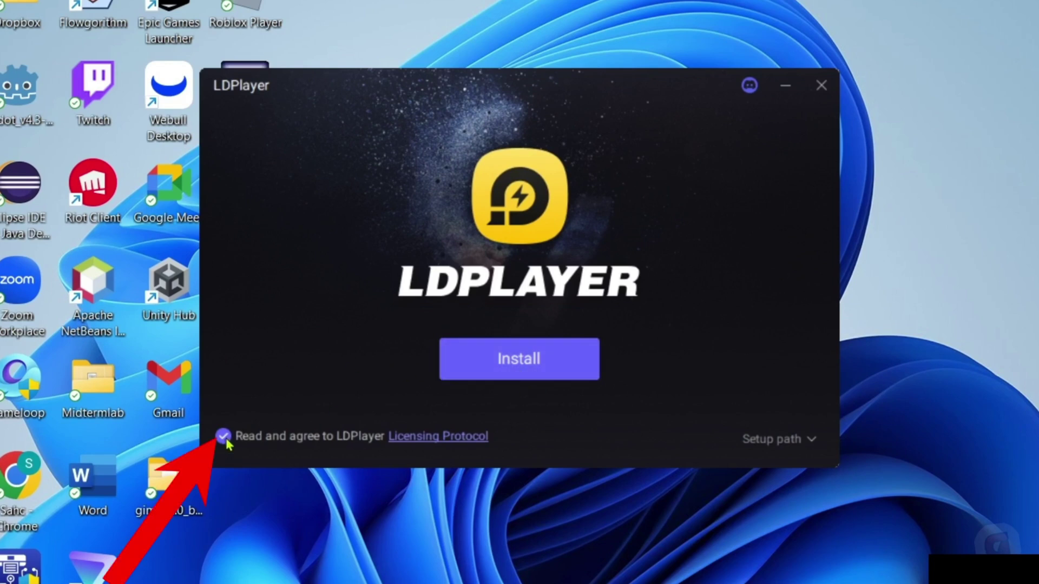
click(511, 373)
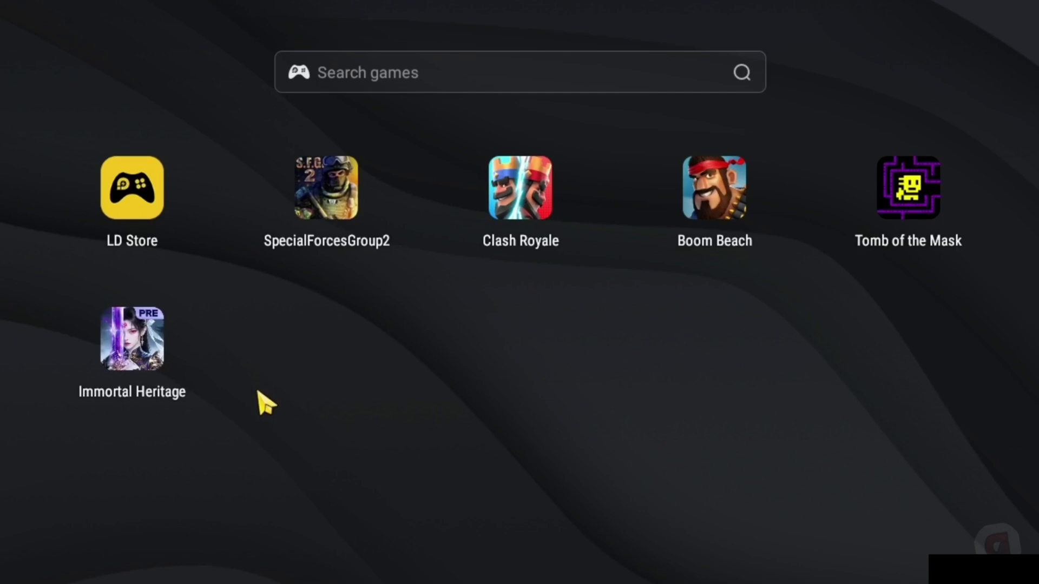
- In LDPlayer, search for "geometry dash meltdown" and install Geometry Dash Meltdown through its Google Play page
click(373, 84)
text(geometry dash meltdown)
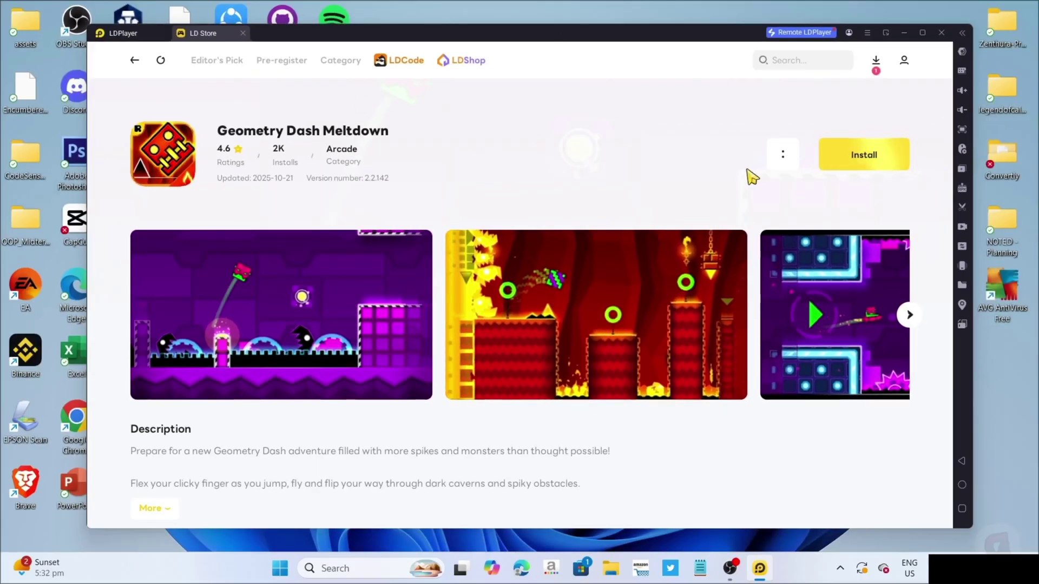
click(865, 164)
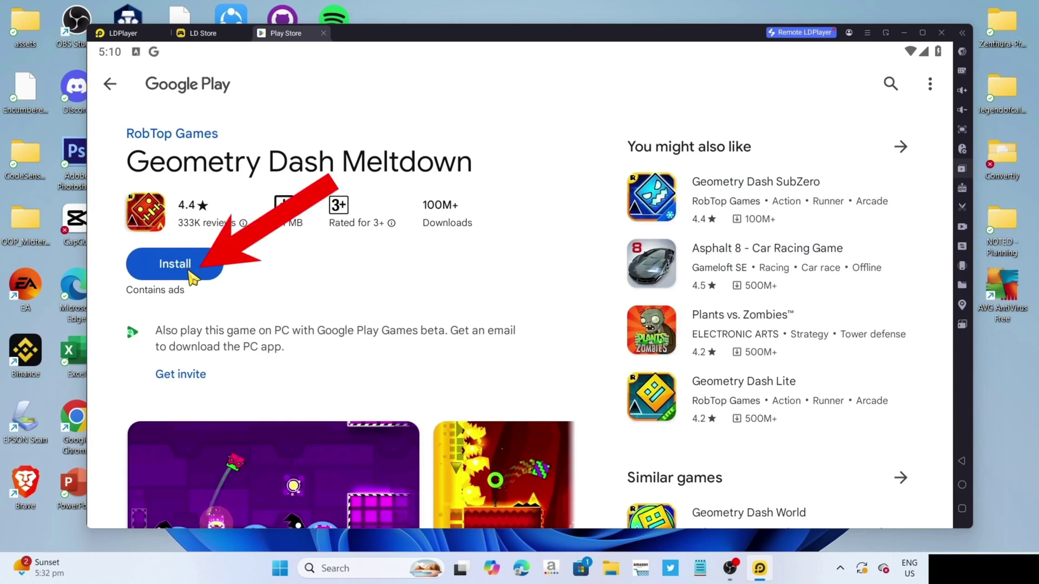
click(189, 272)
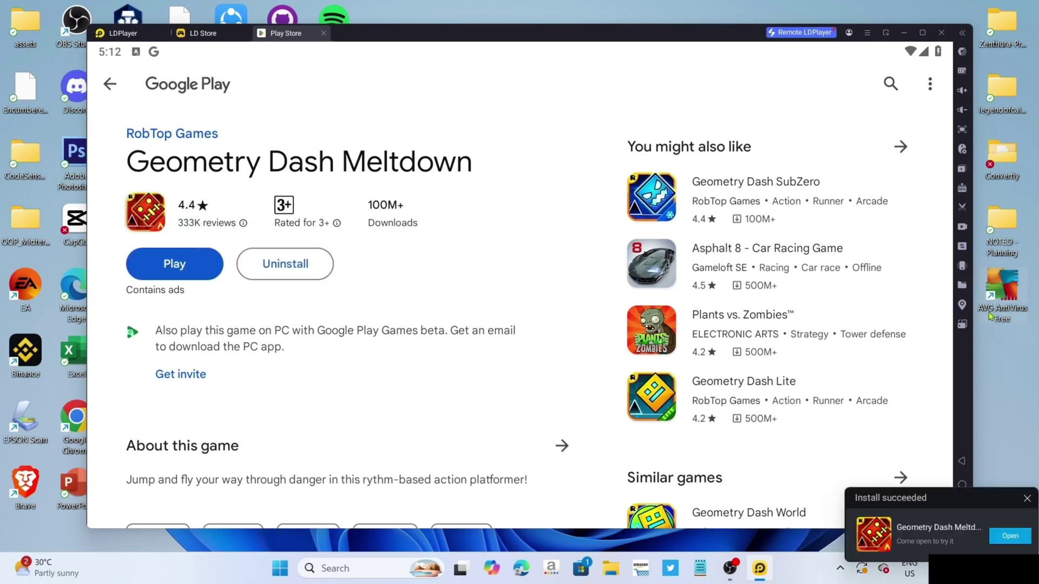
- Launch Geometry Dash Meltdown from the emulator's home screen and start a level from the level selection
click(120, 35)
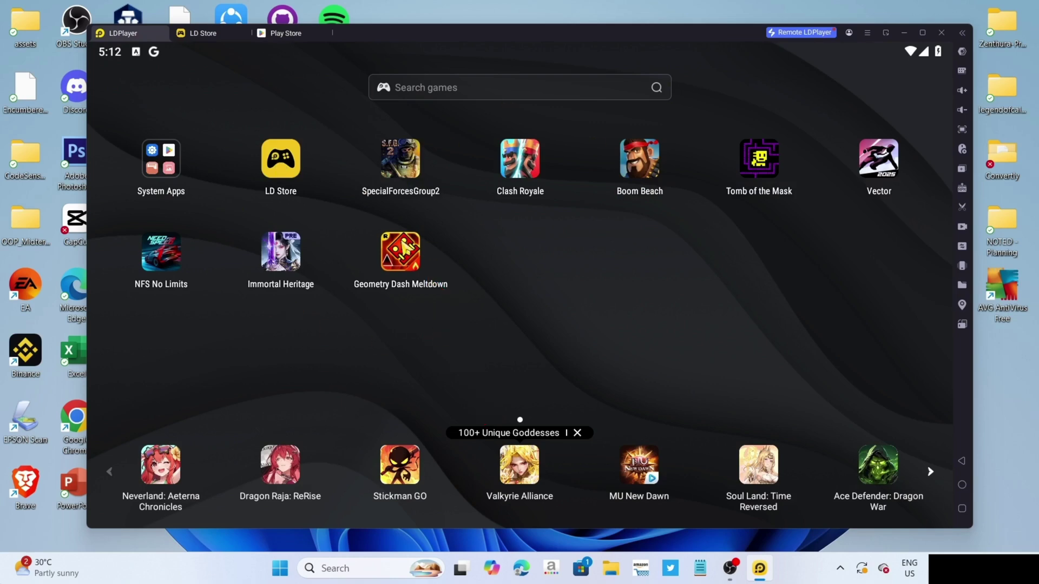
click(399, 265)
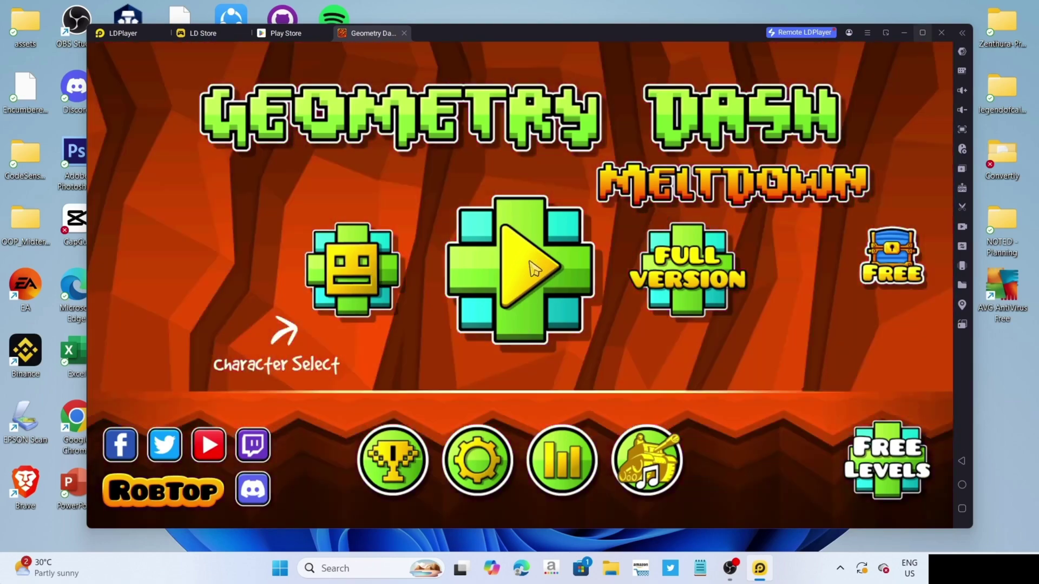
click(534, 268)
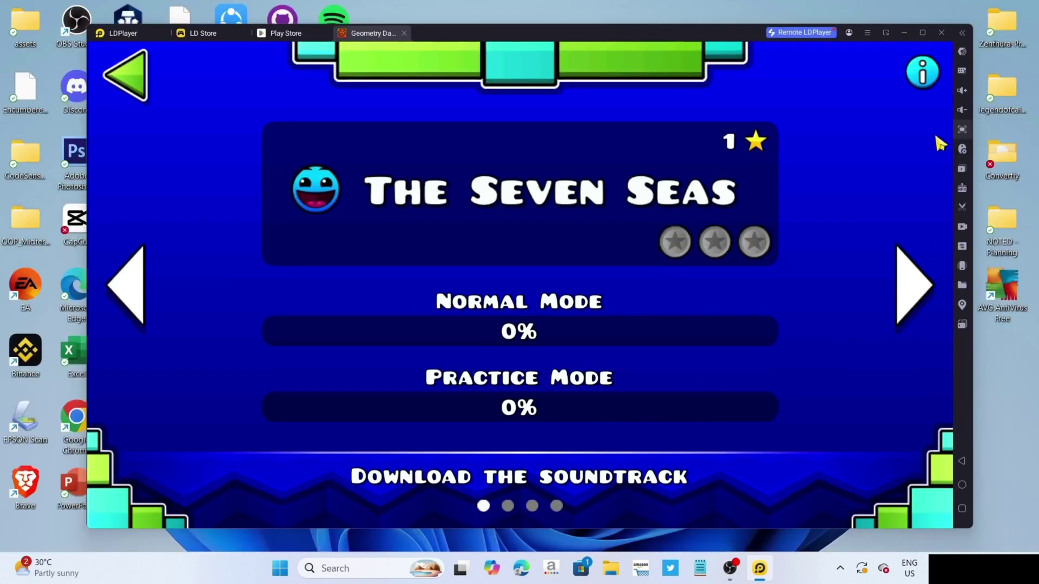
click(127, 285)
click(622, 213)
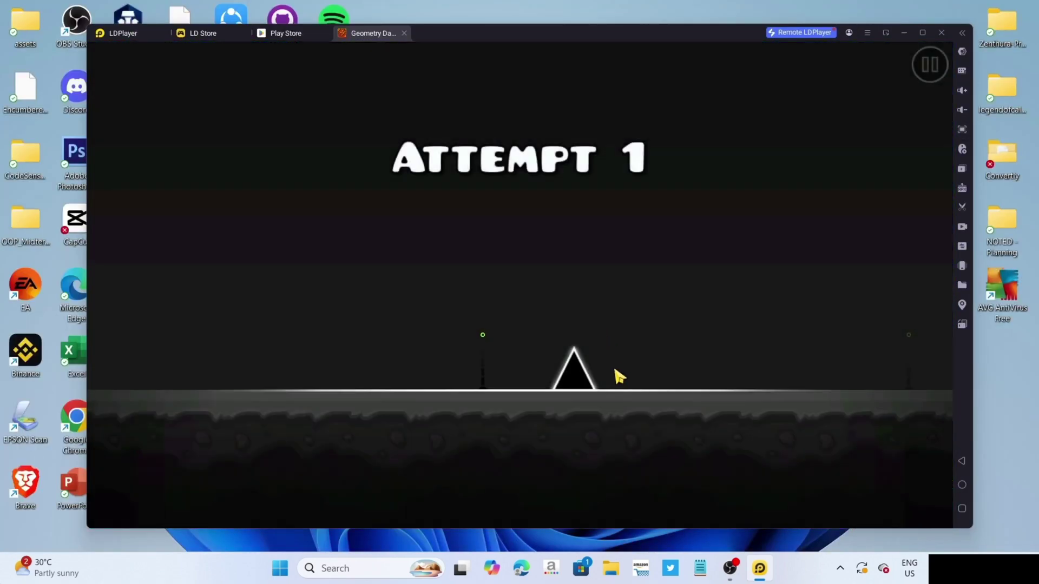
- Jump the cube over the first spikes of the started level
click(640, 432)
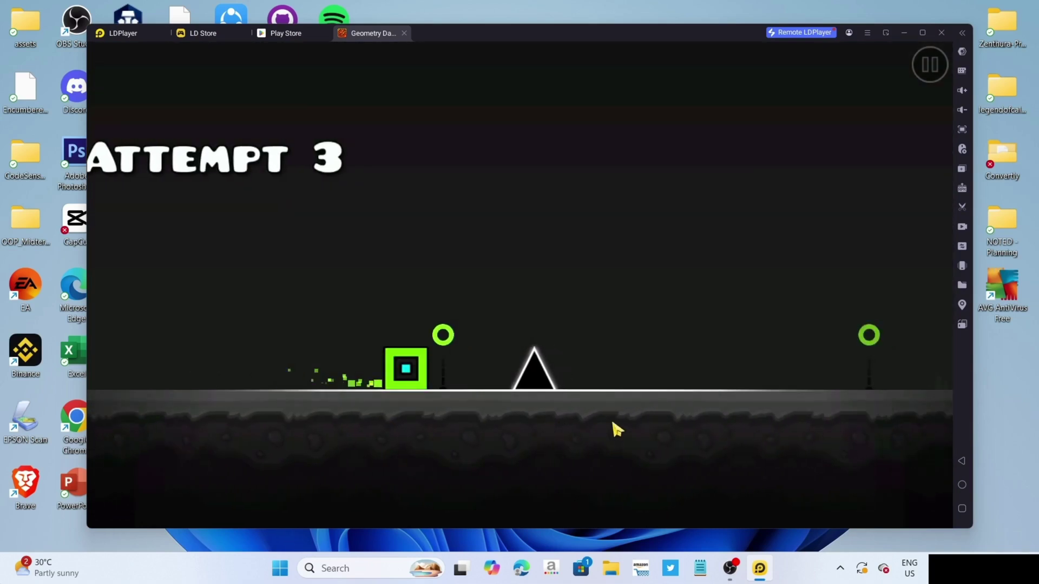
click(601, 418)
click(601, 418)
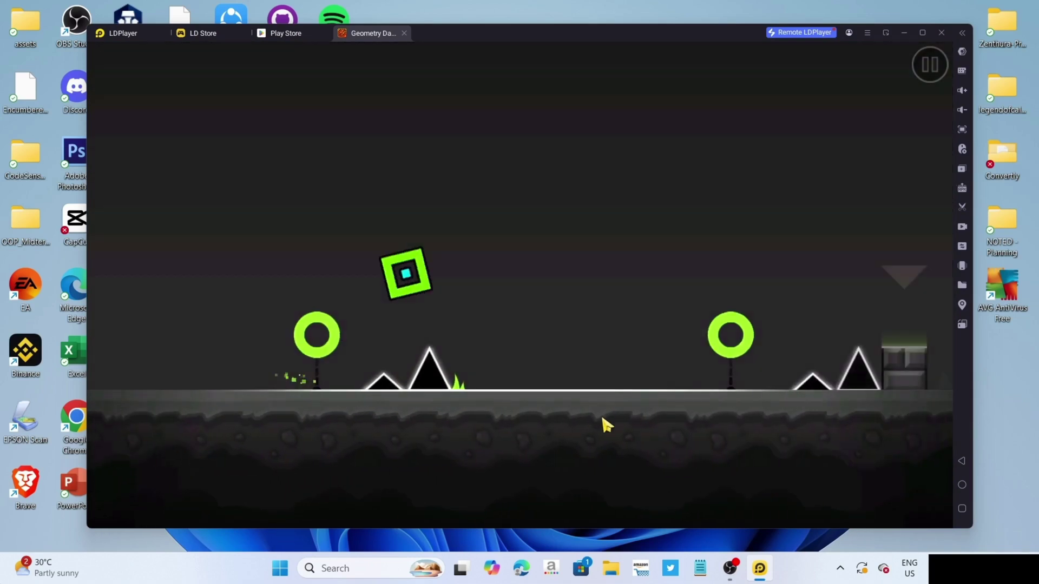